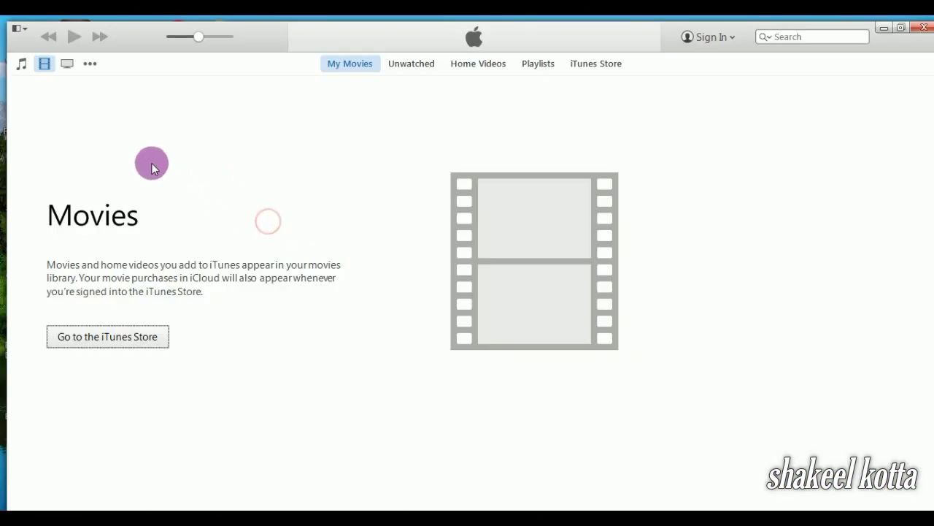
Step: Look through the device backups listed in the iTunes Devices preferences, closing the preferences and minimizing iTunes at the end
click(19, 30)
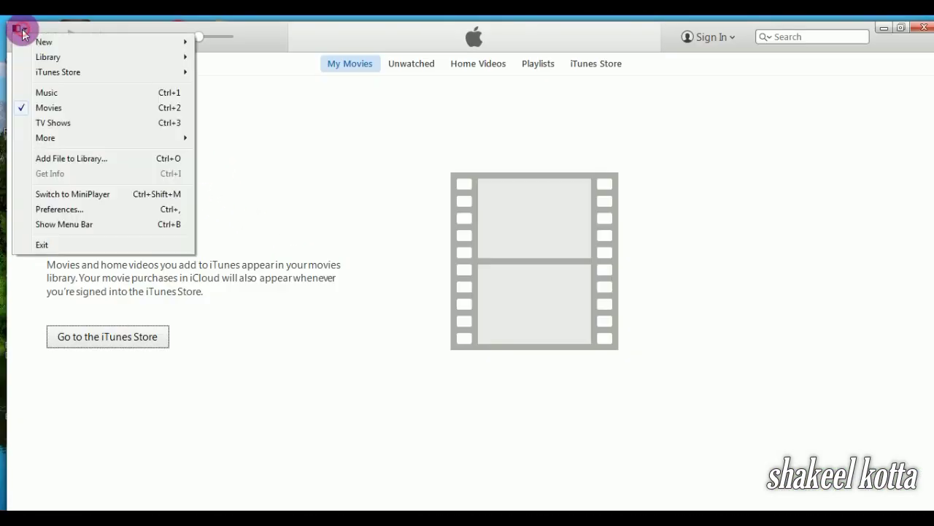
click(55, 211)
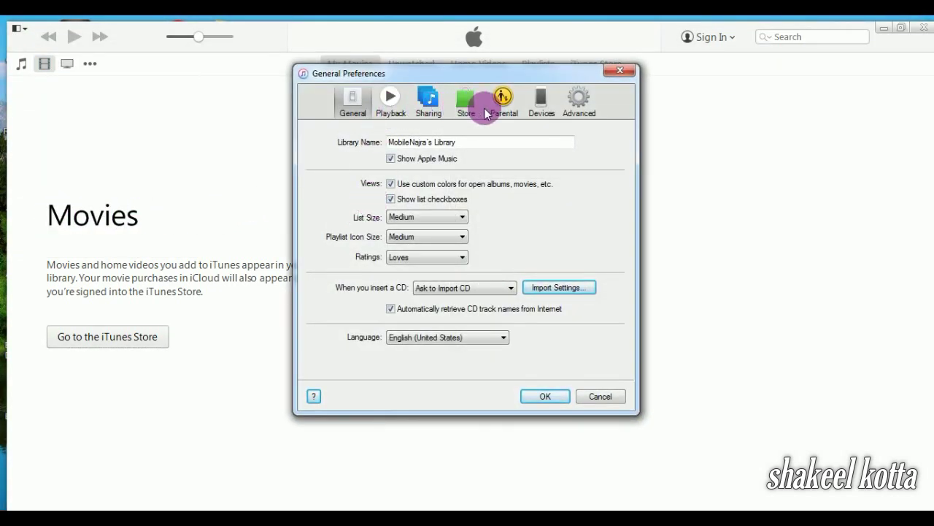
click(542, 121)
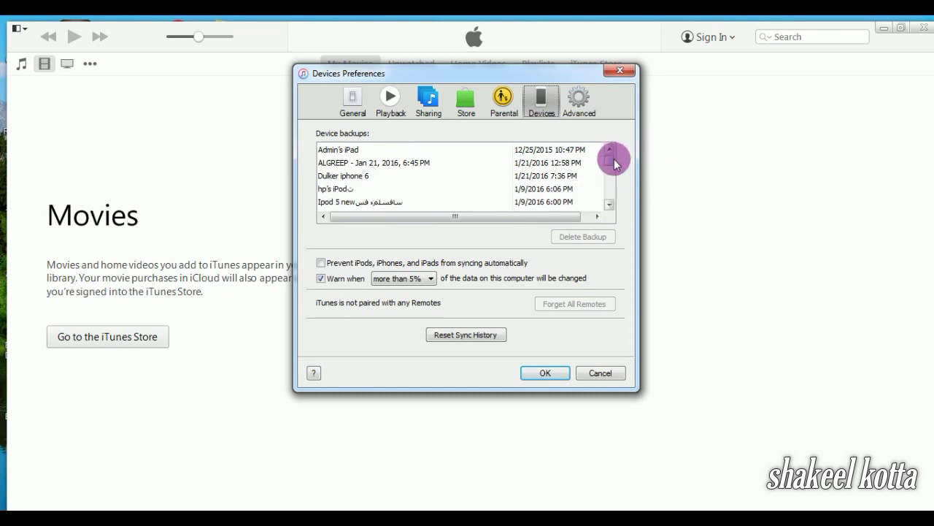
drag(612, 164, 615, 199)
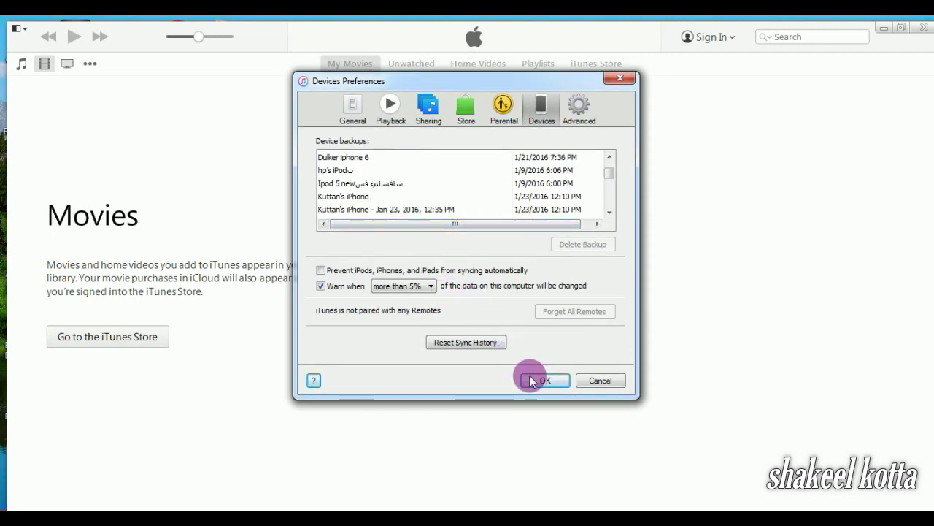
click(543, 381)
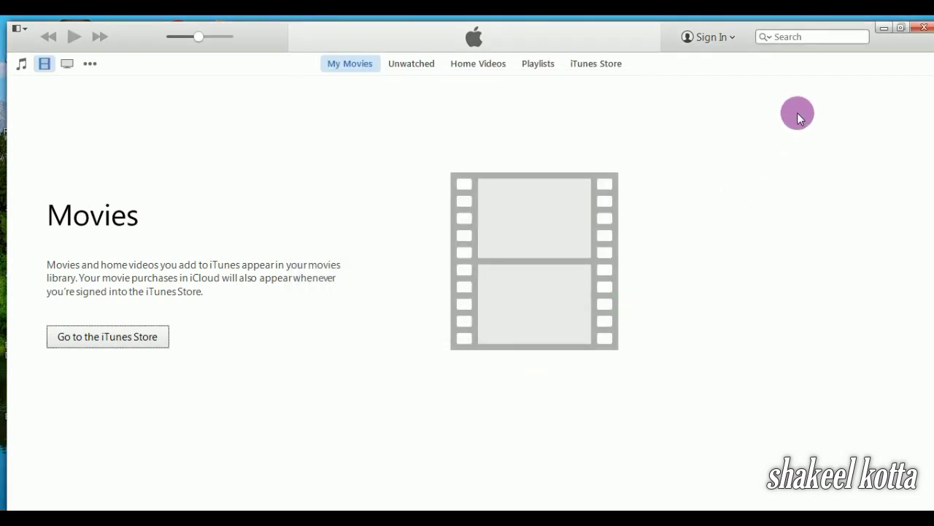
click(883, 30)
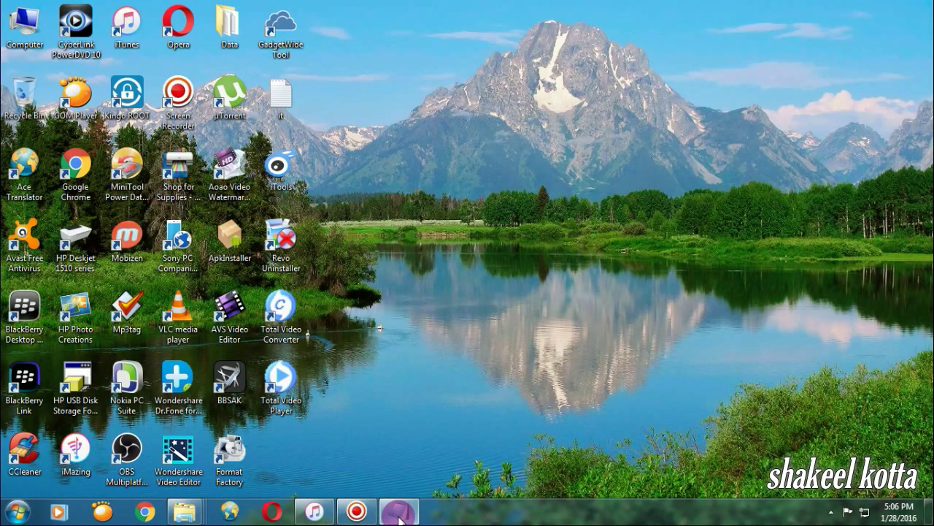
Step: Switch to the Notepad note, add the line "After Follow My Steps" below the Folder Option path, and minimize the note
click(398, 512)
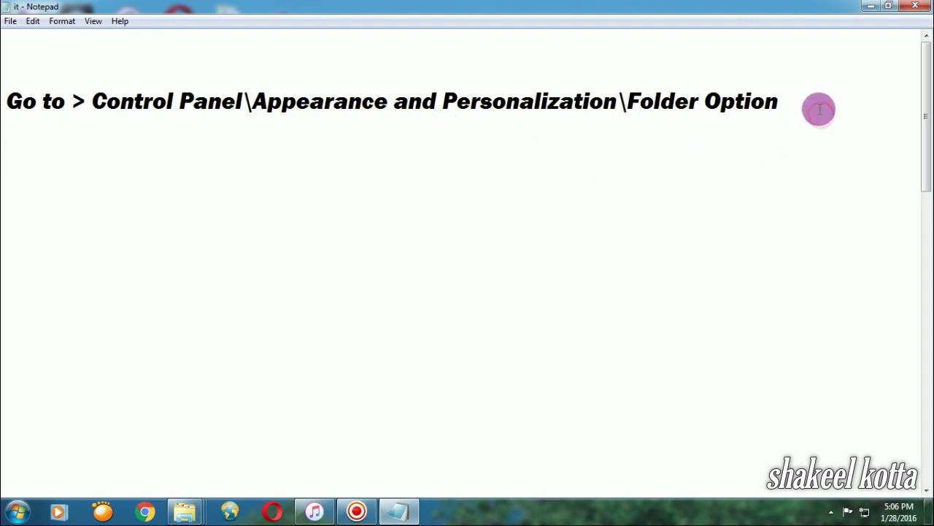
text(Af)
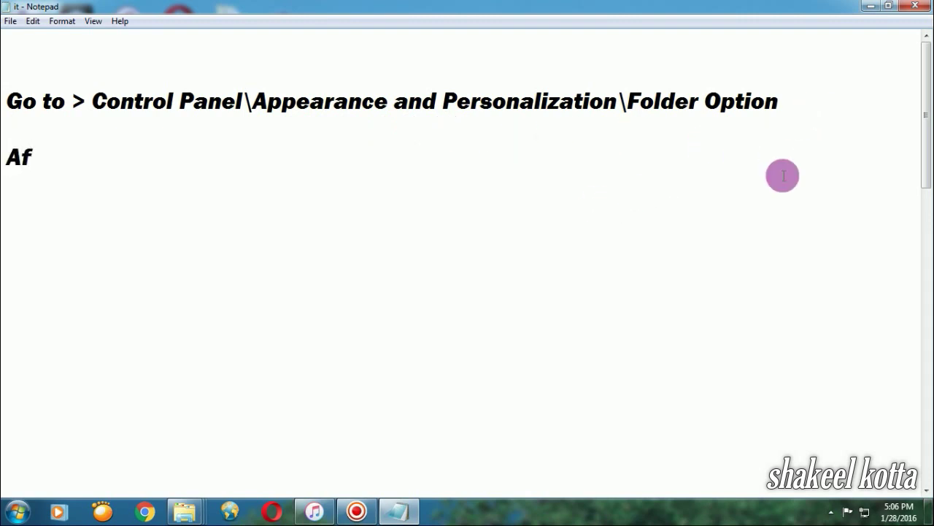
text(ter Follow My Steps)
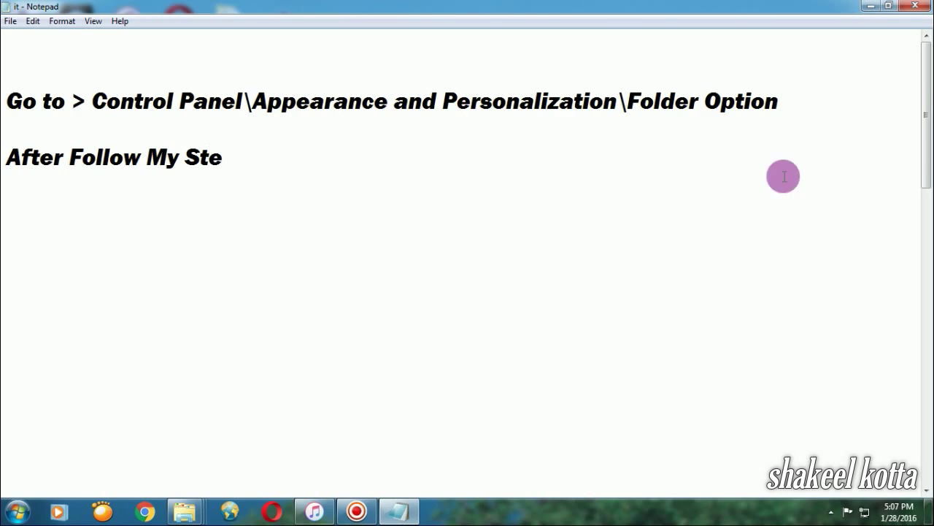
click(868, 6)
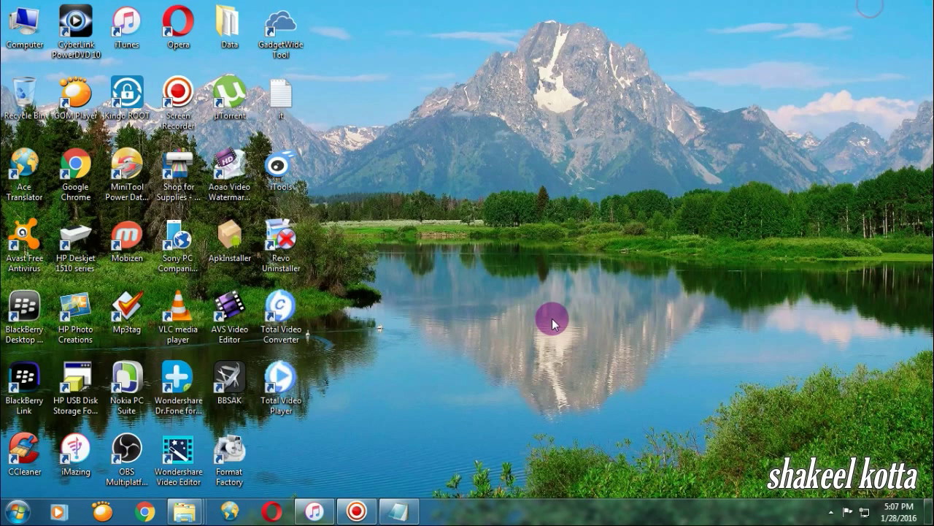
Step: Open Folder Options from Control Panel's Appearance and Personalization category and move the dialog clear of the desktop edge
click(19, 515)
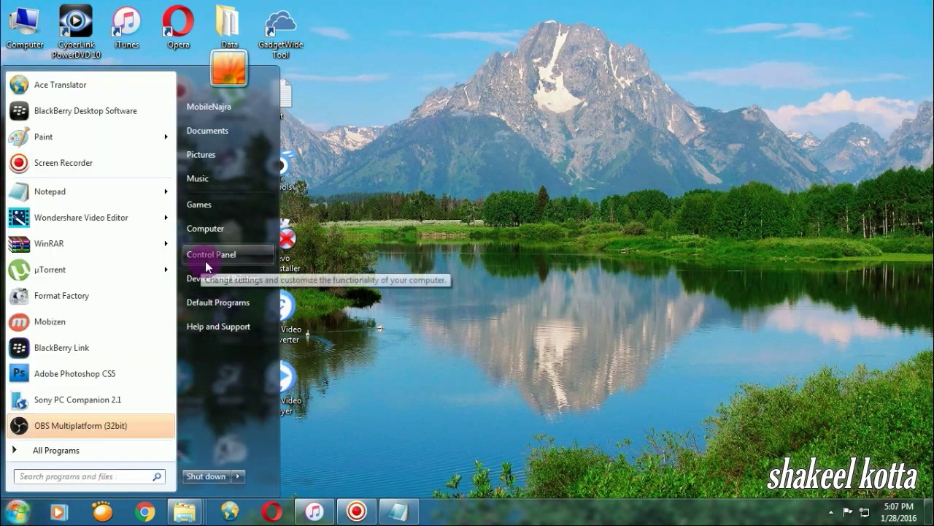
click(225, 255)
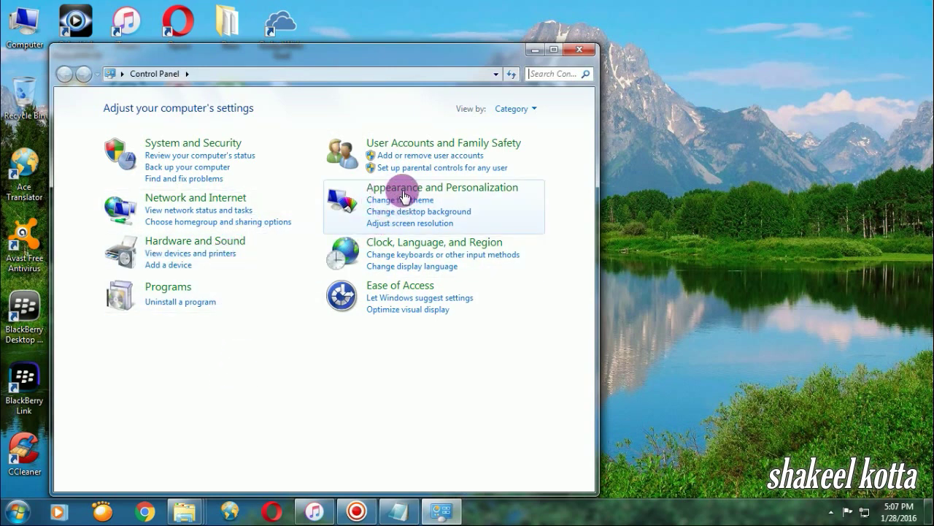
click(443, 192)
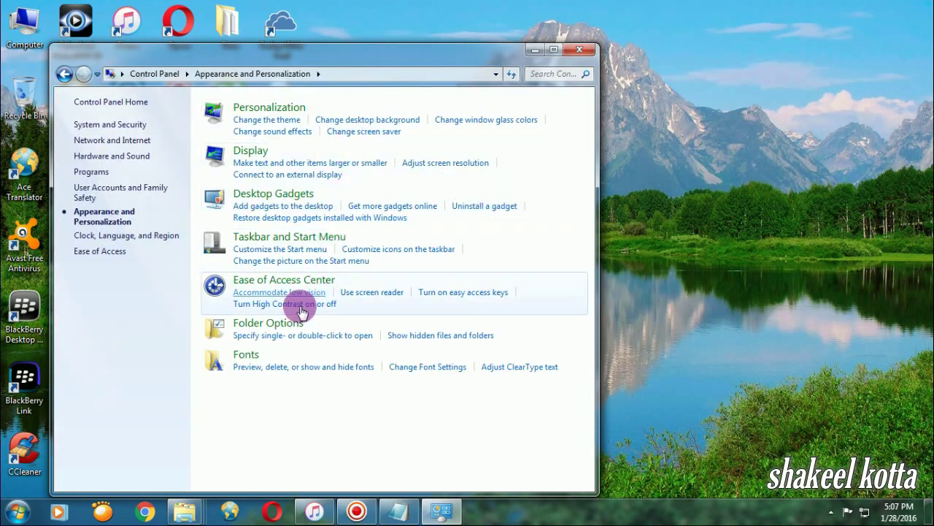
click(259, 331)
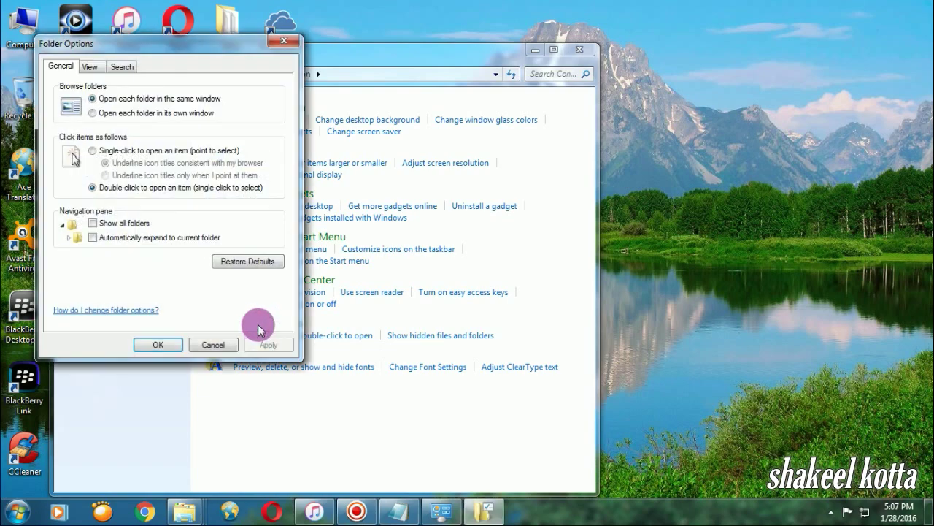
drag(191, 48, 398, 60)
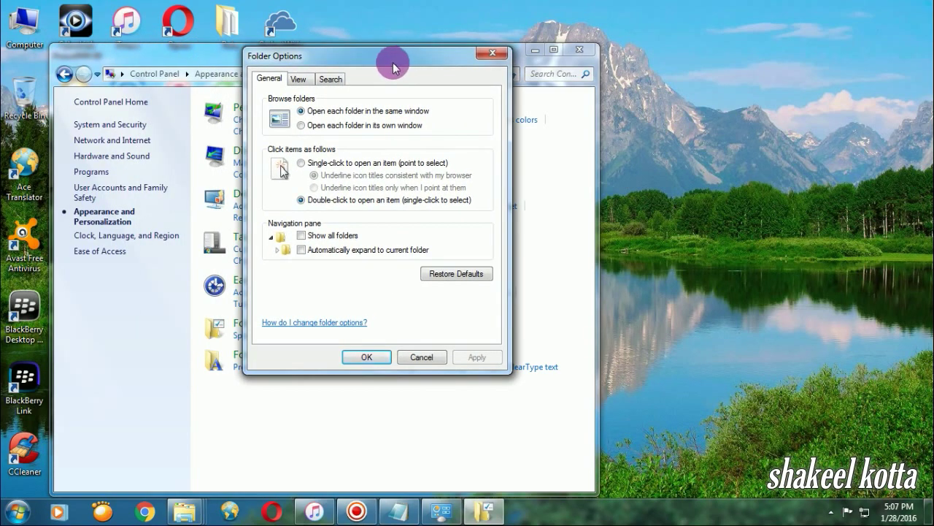
Step: Set Windows to show hidden files, folders, and drives, confirm the folder options, and minimize Control Panel
click(298, 80)
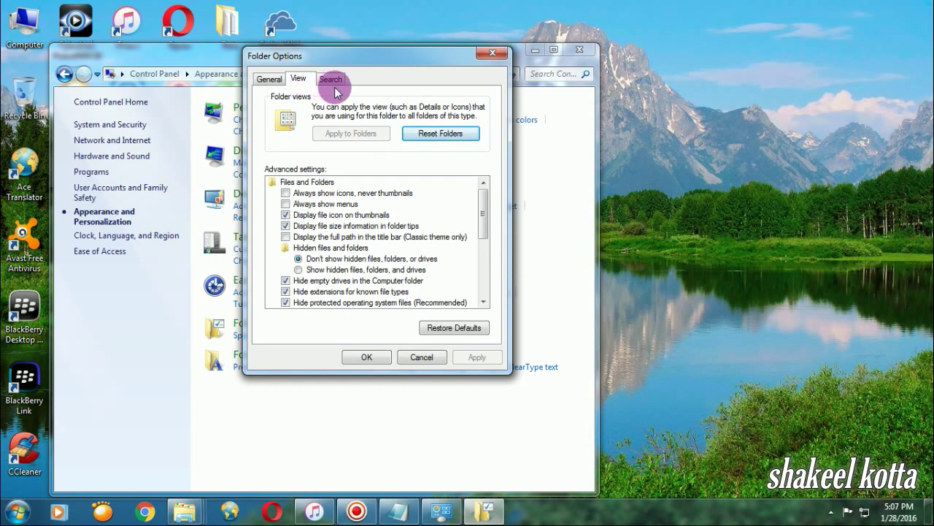
drag(486, 208, 486, 210)
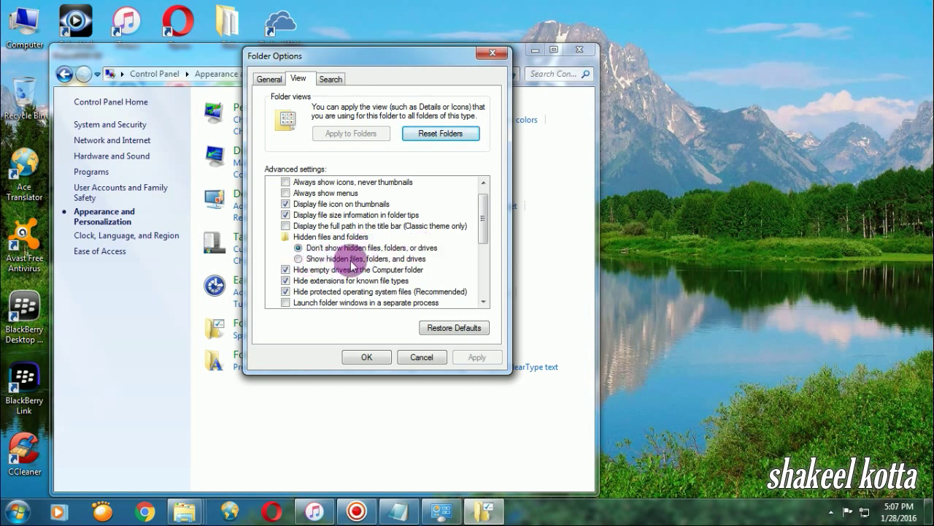
click(299, 260)
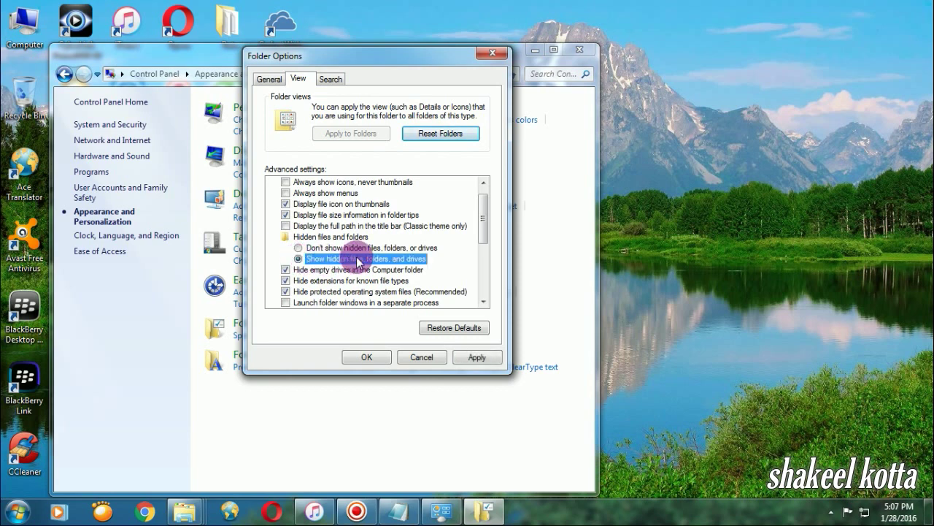
click(367, 358)
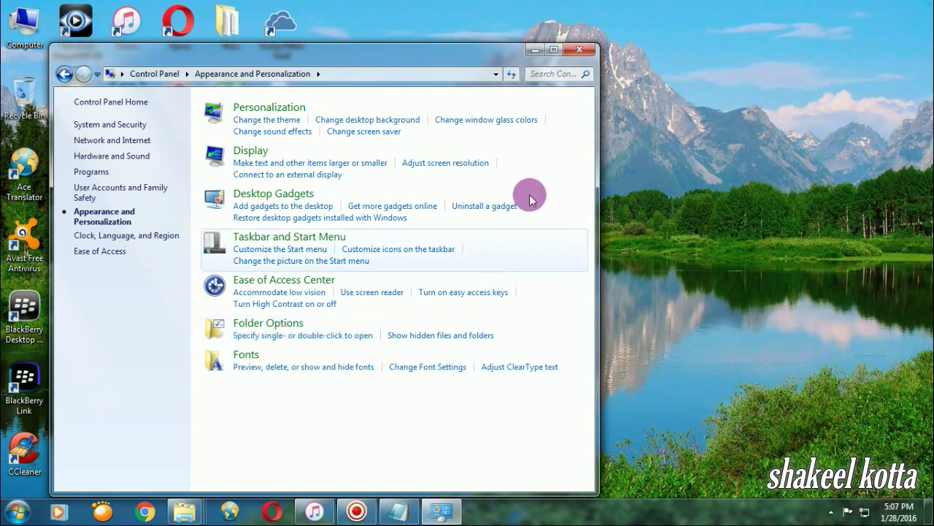
click(535, 51)
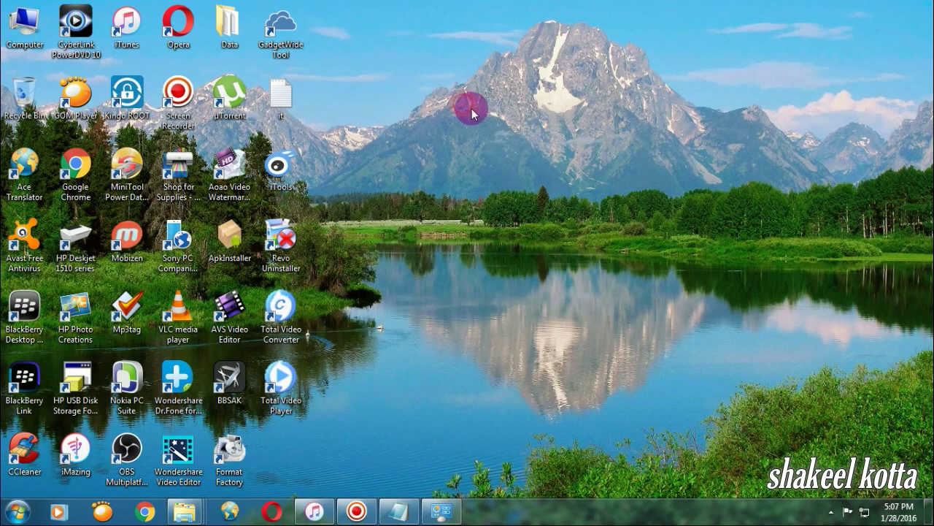
Step: Read the MobileSync backup folder path in the Notepad note and minimize the note
double_click(25, 46)
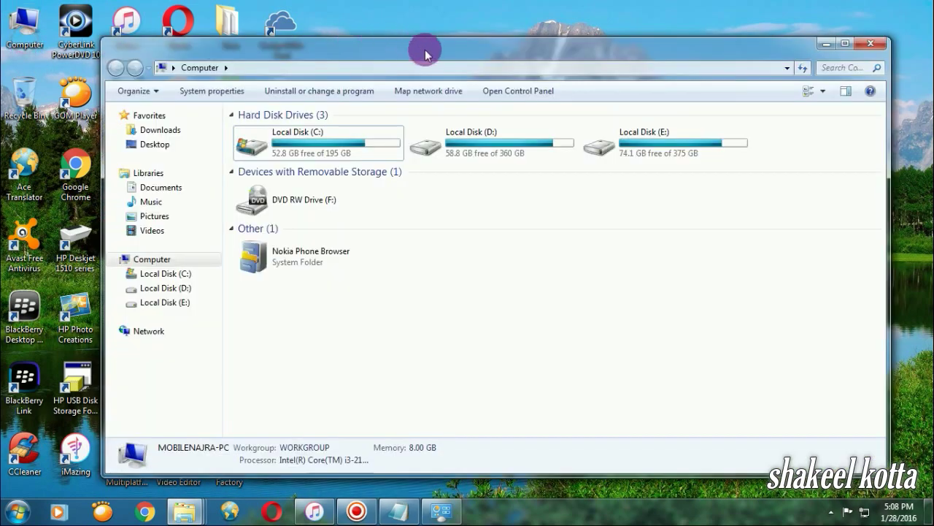
click(431, 51)
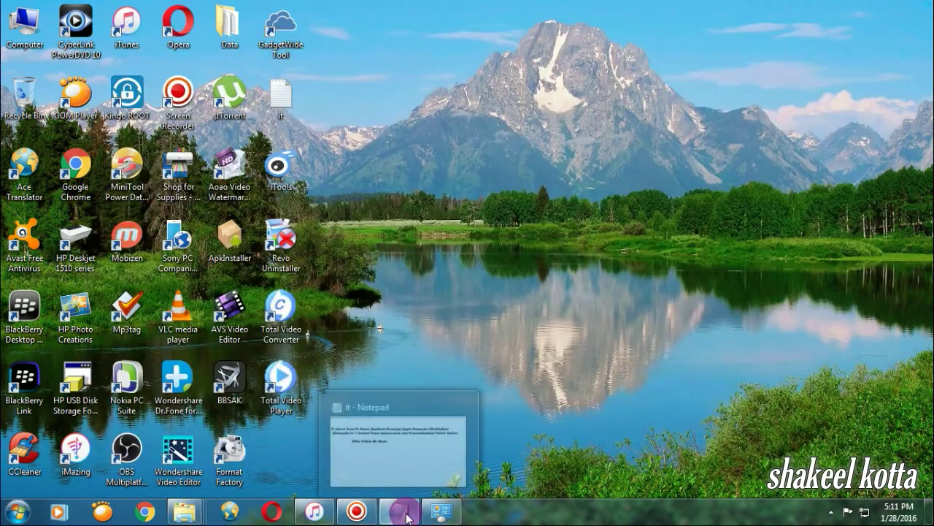
click(403, 514)
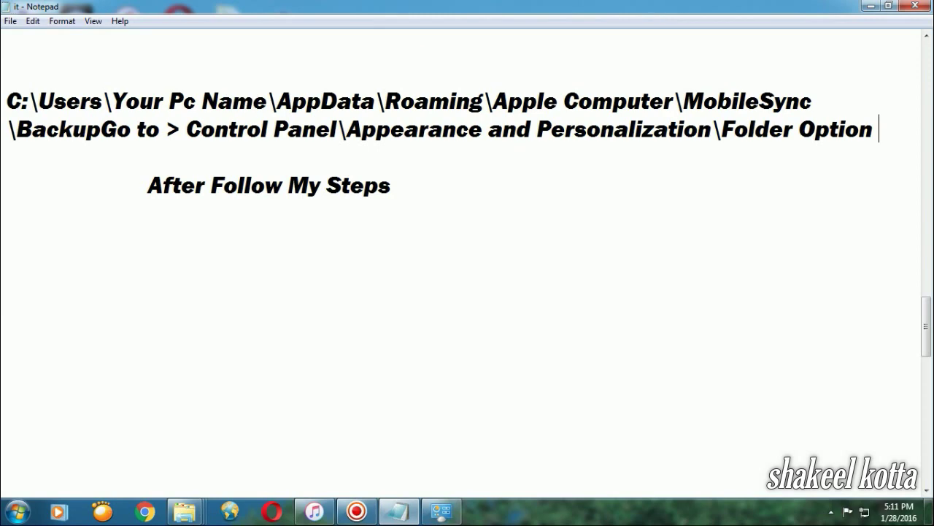
click(872, 7)
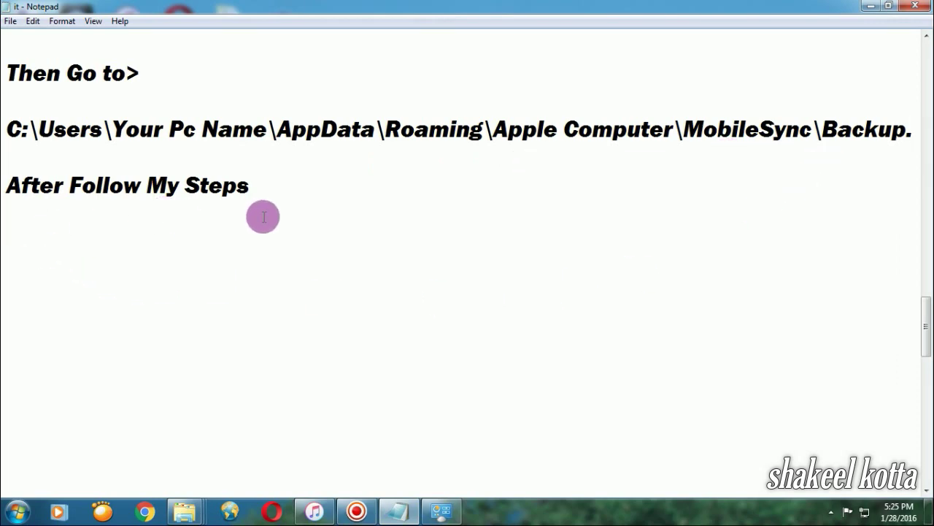
click(869, 6)
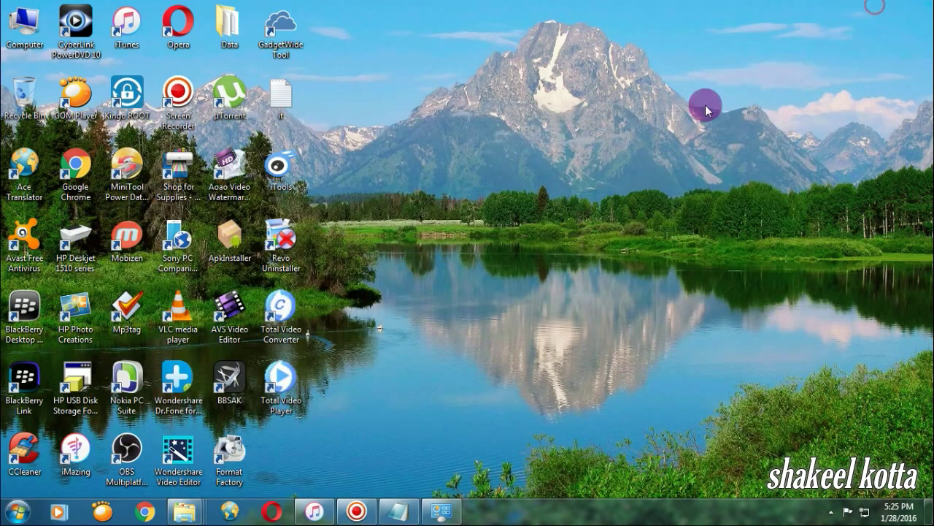
Step: In Windows Explorer, open the hidden AppData folder inside the PC user's profile folder under C:\Users
double_click(24, 45)
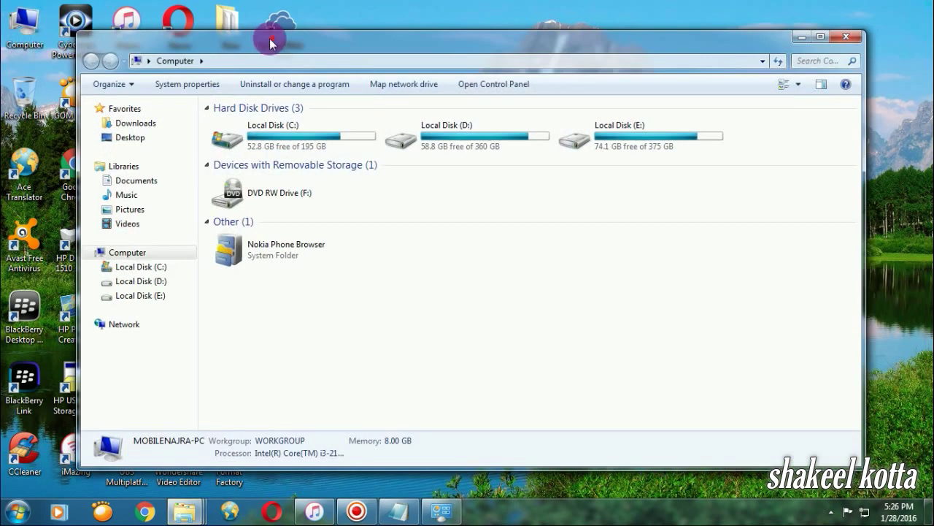
drag(271, 37, 241, 40)
double_click(245, 135)
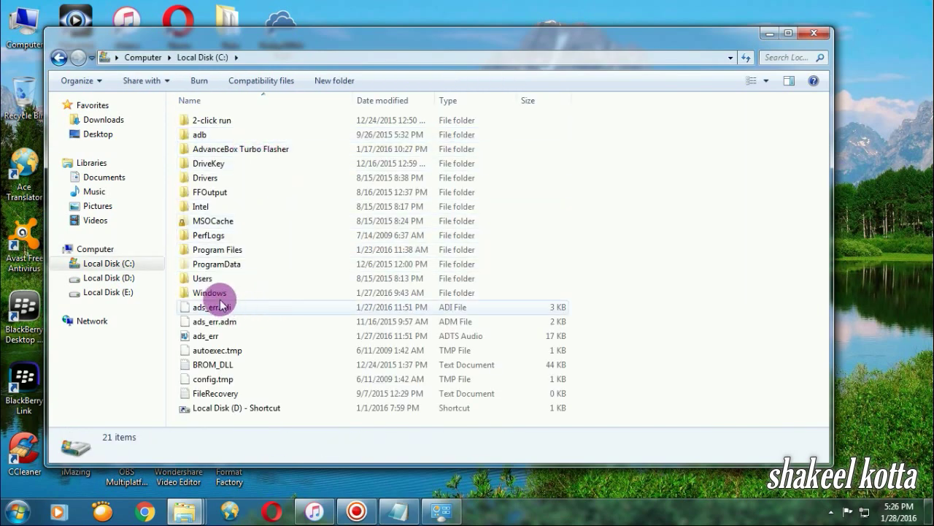
double_click(215, 282)
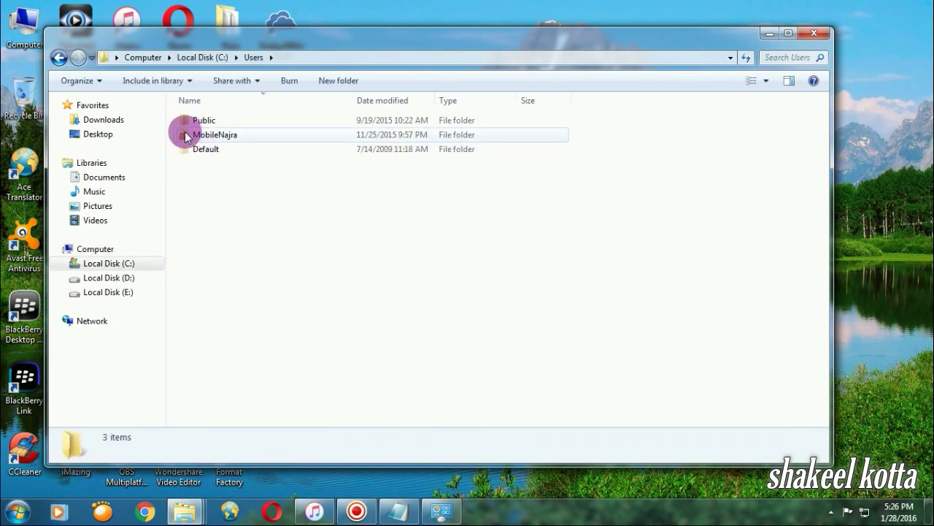
double_click(248, 135)
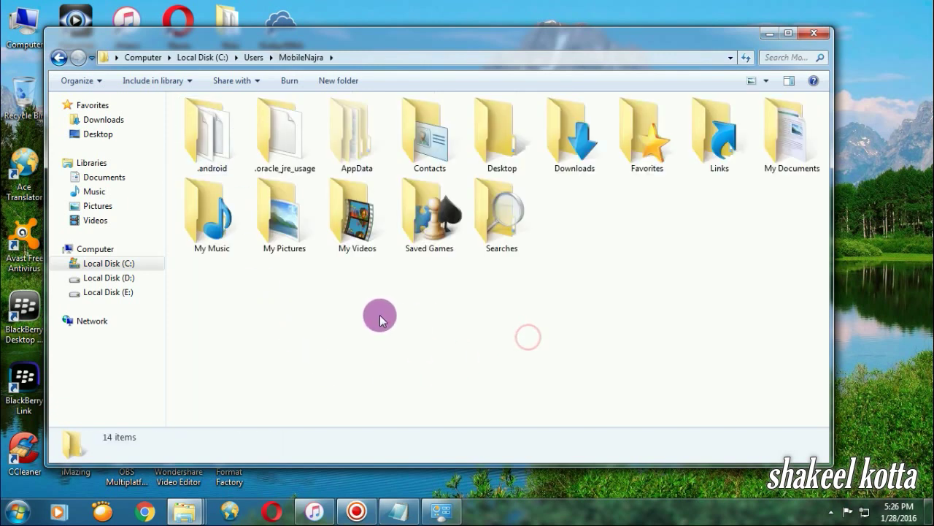
double_click(358, 156)
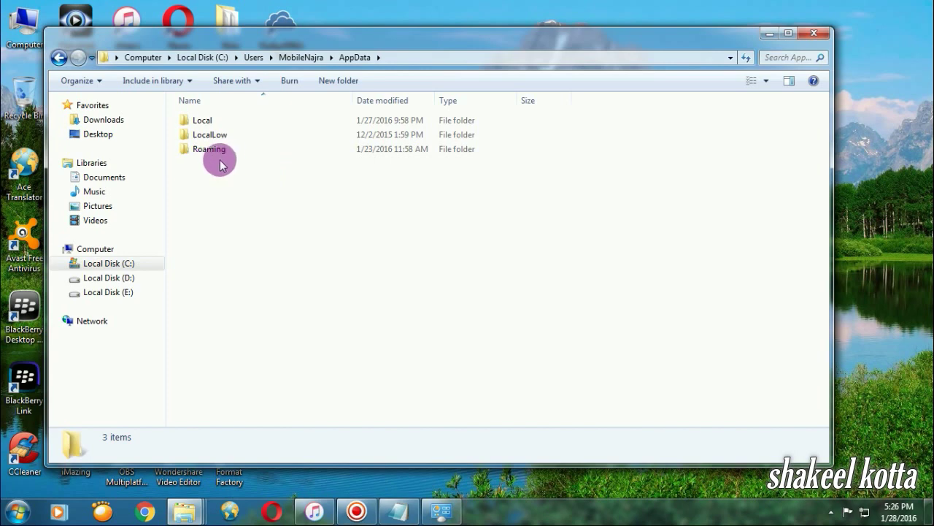
Step: Go down through Roaming, Apple Computer and MobileSync to the Backup folder and look over its device backup folders
double_click(232, 154)
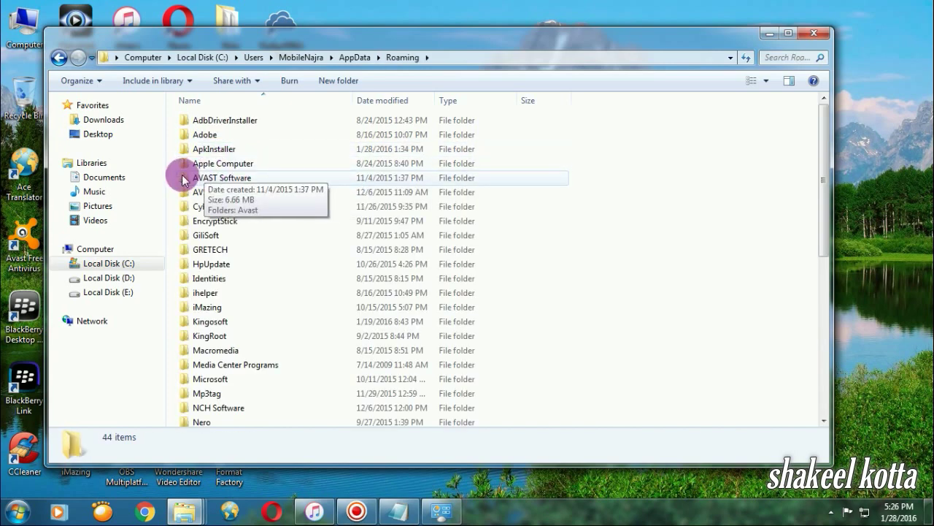
click(260, 167)
double_click(259, 167)
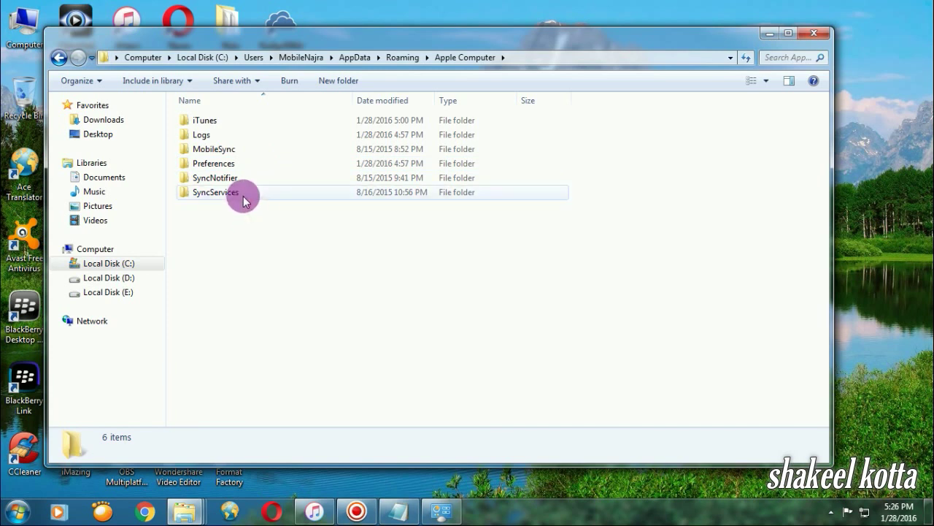
click(222, 151)
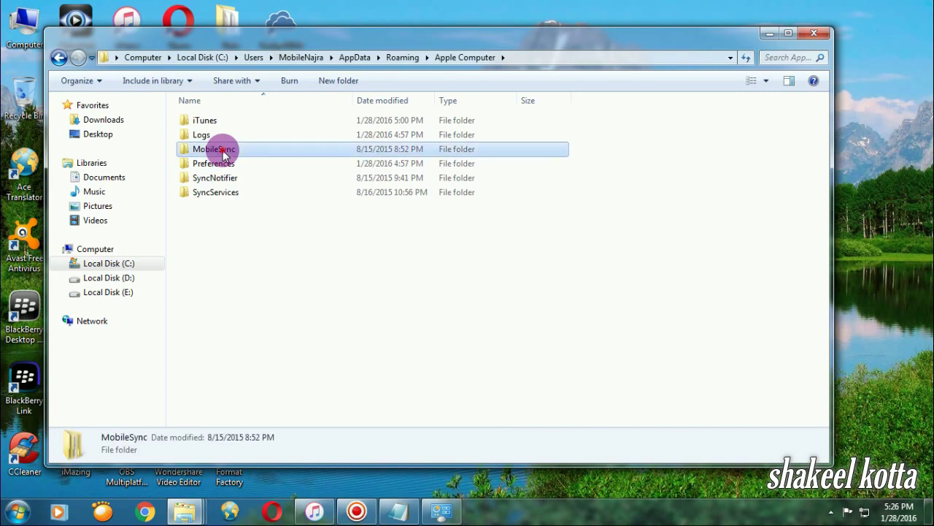
double_click(223, 151)
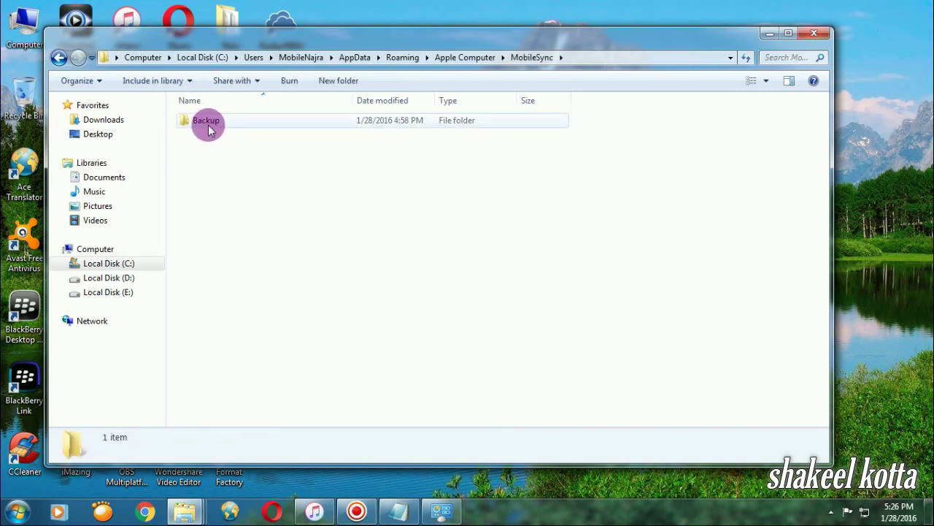
double_click(206, 123)
scroll(271, 139, down, 1)
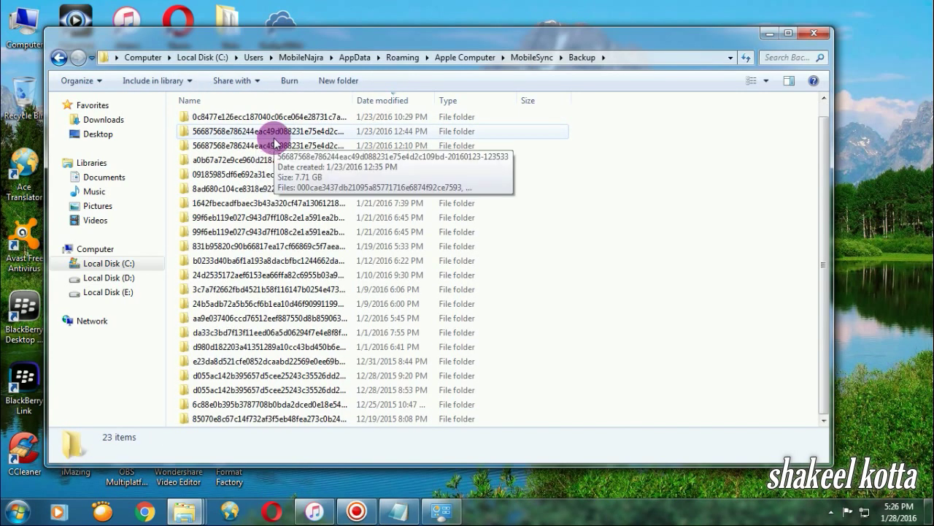
Step: Select all the device backup folders in Backup, check their combined size in Properties, and clear the selection
scroll(271, 240, up, 1)
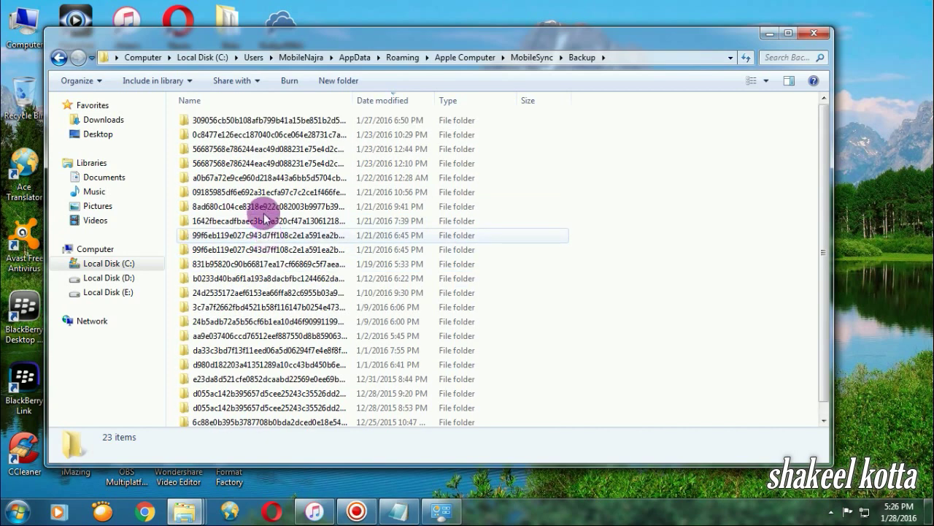
scroll(306, 328, down, 1)
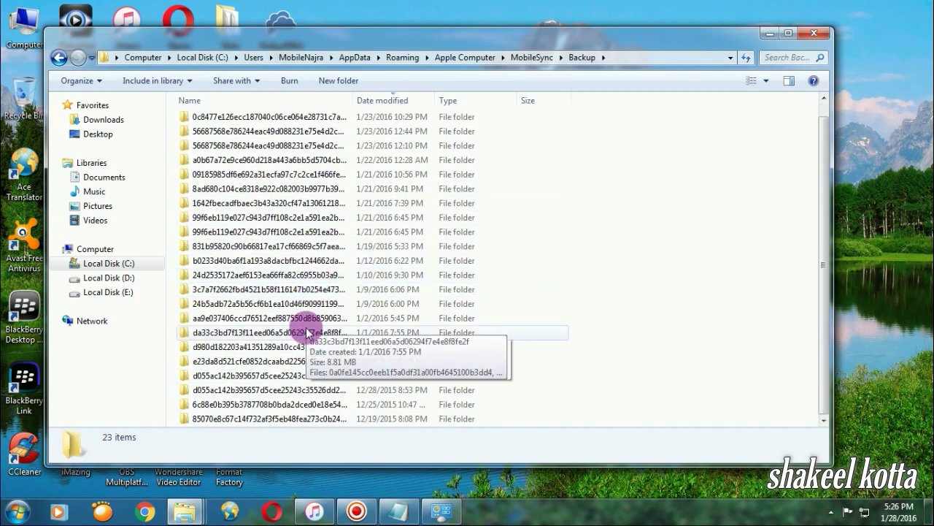
mouse_move(314, 322)
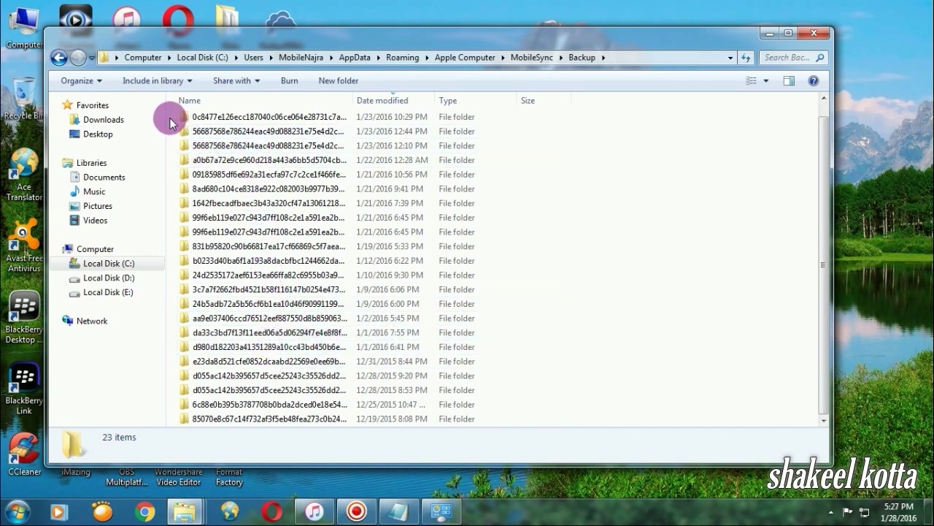
drag(175, 121, 375, 463)
scroll(401, 383, up, 1)
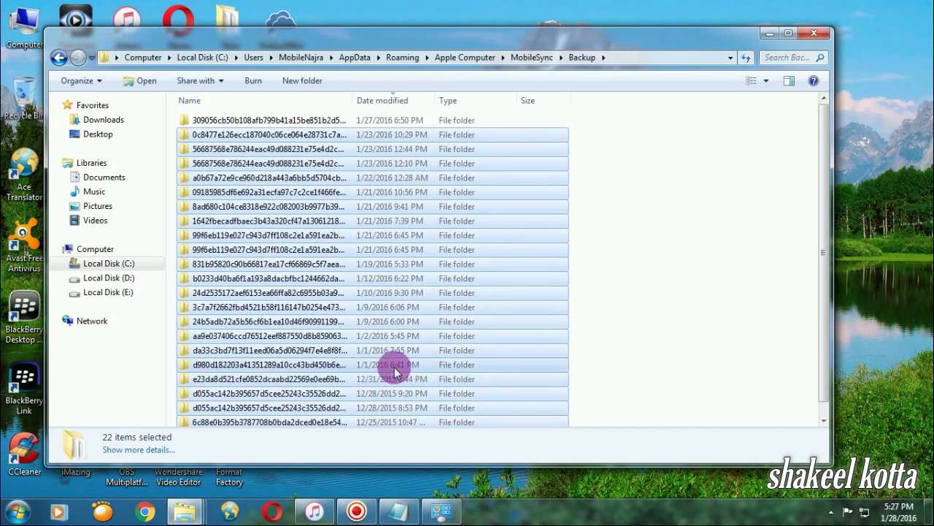
key(ctrl+a)
right_click(268, 230)
click(333, 471)
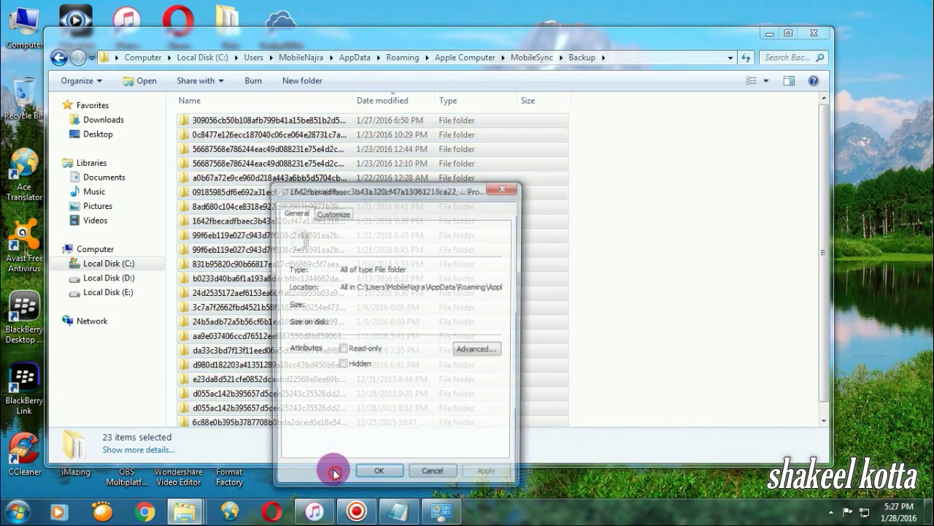
drag(365, 193, 363, 97)
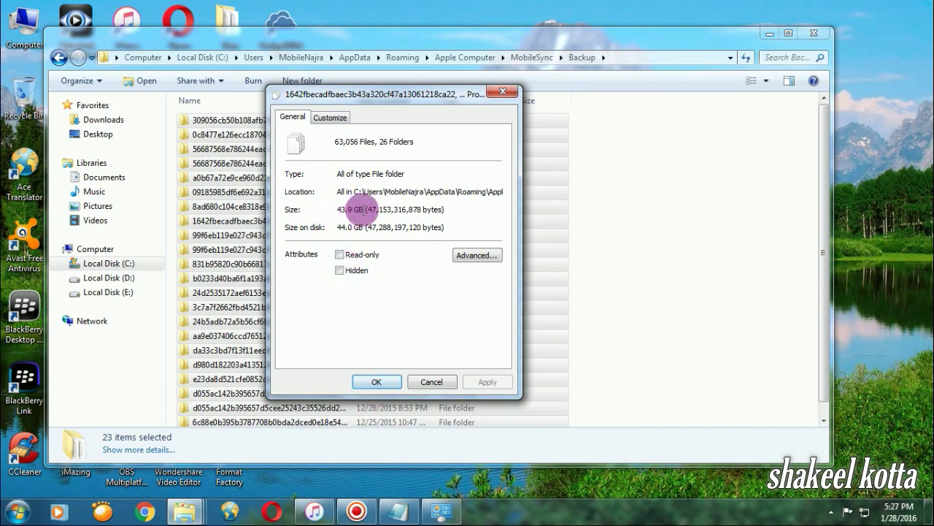
click(372, 387)
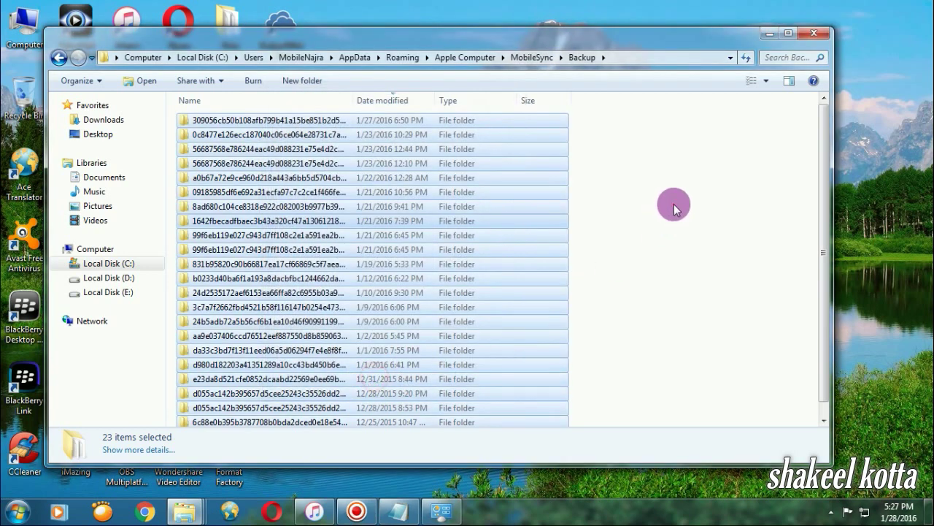
click(673, 204)
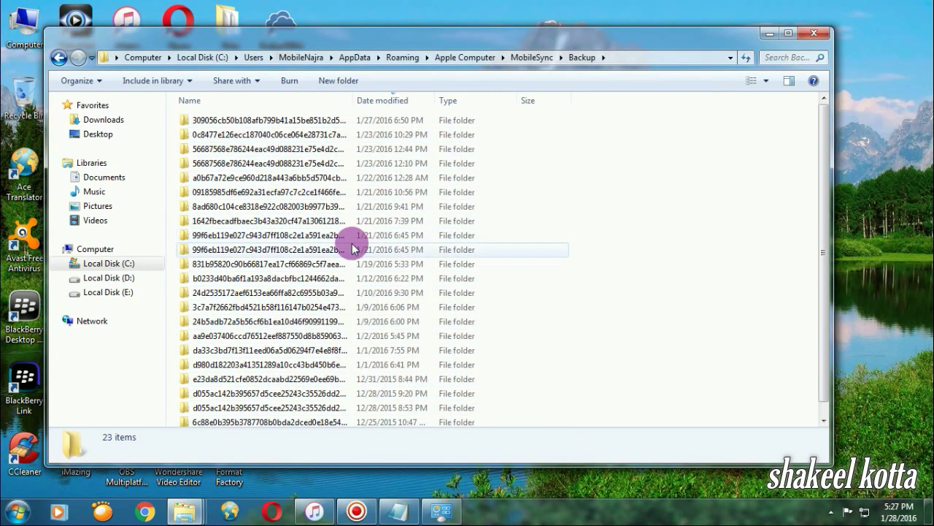
Step: Move all the device backup folders in Backup to the Recycle Bin and reopen the Backup folder to check its contents
click(298, 236)
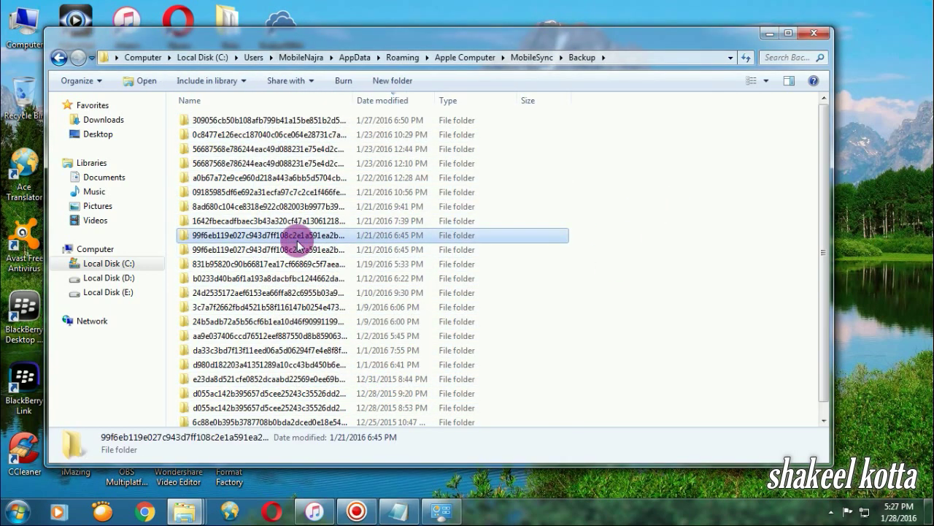
key(ctrl+a)
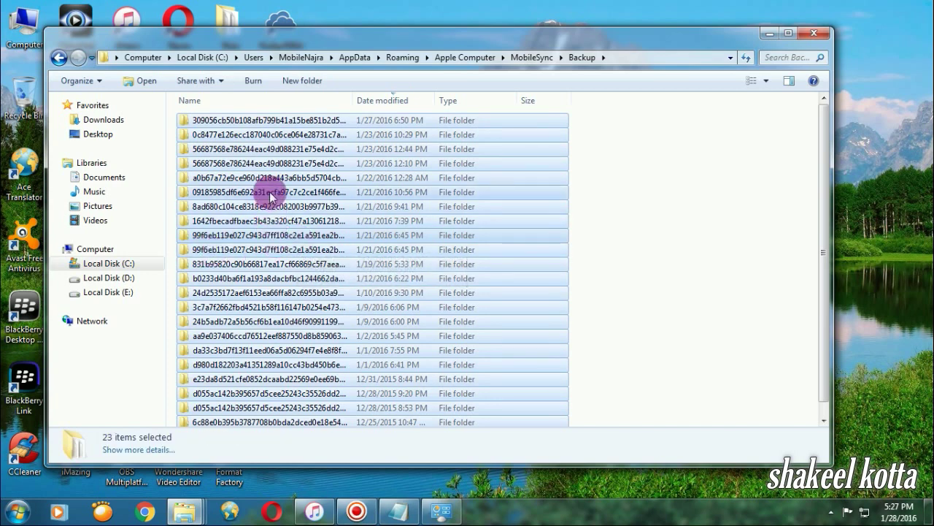
right_click(270, 197)
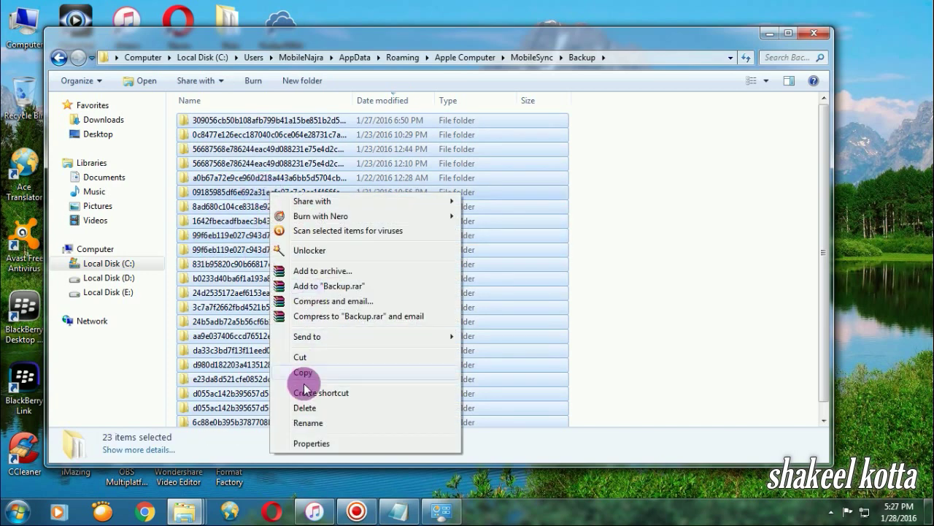
click(304, 409)
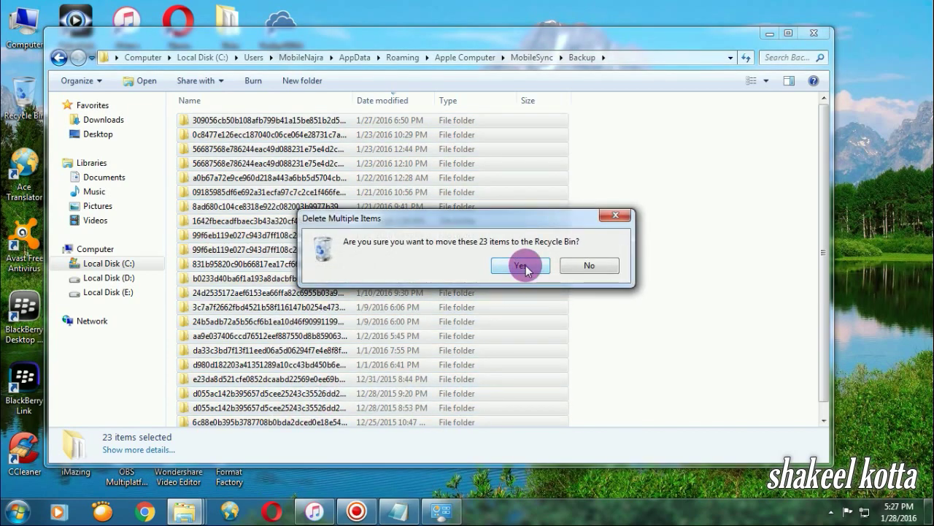
click(525, 265)
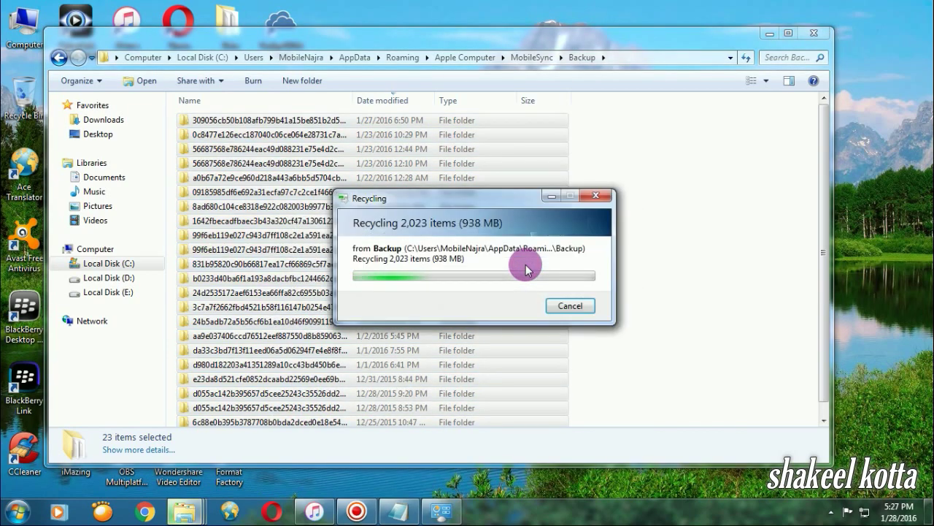
drag(510, 192, 515, 126)
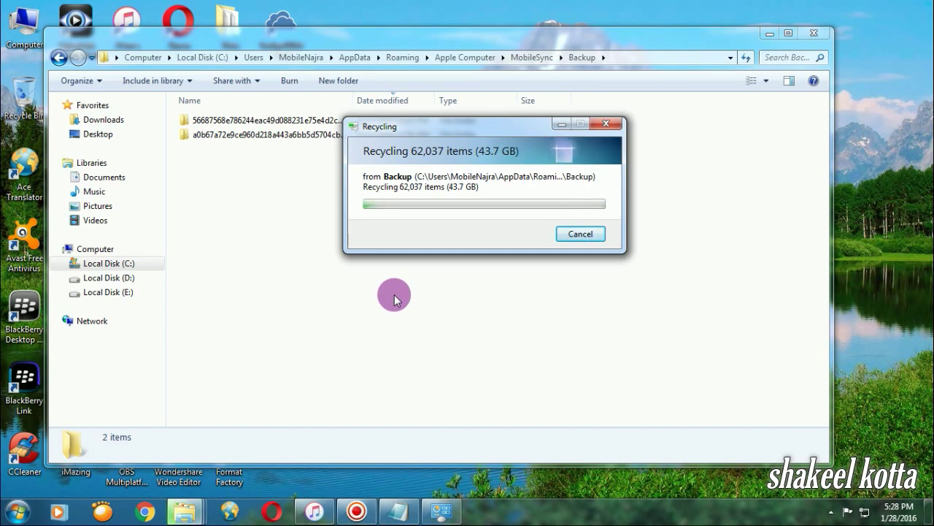
click(62, 59)
double_click(236, 120)
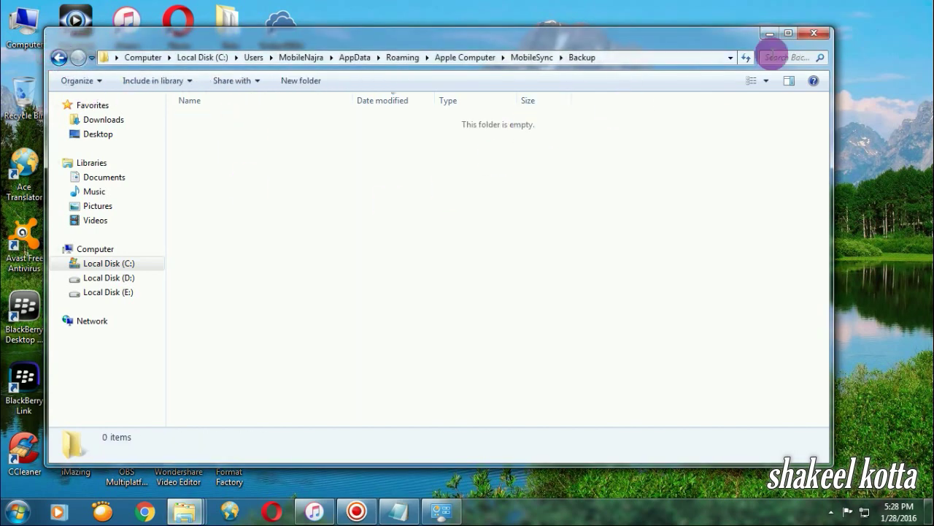
Step: Close the Backup folder window and refresh the desktop
click(813, 33)
right_click(599, 38)
click(639, 89)
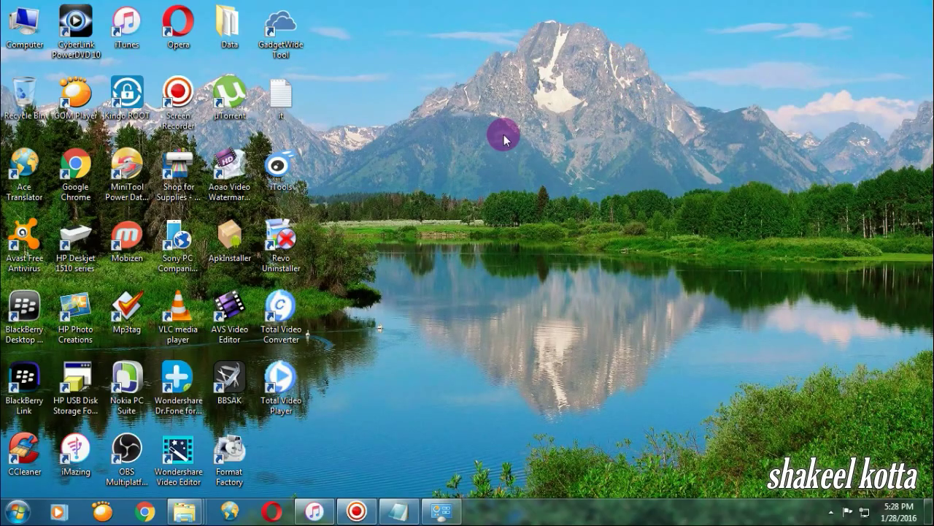
Step: Switch to iTunes, check the device backups list in the Devices preferences, and close the preferences with OK
click(313, 514)
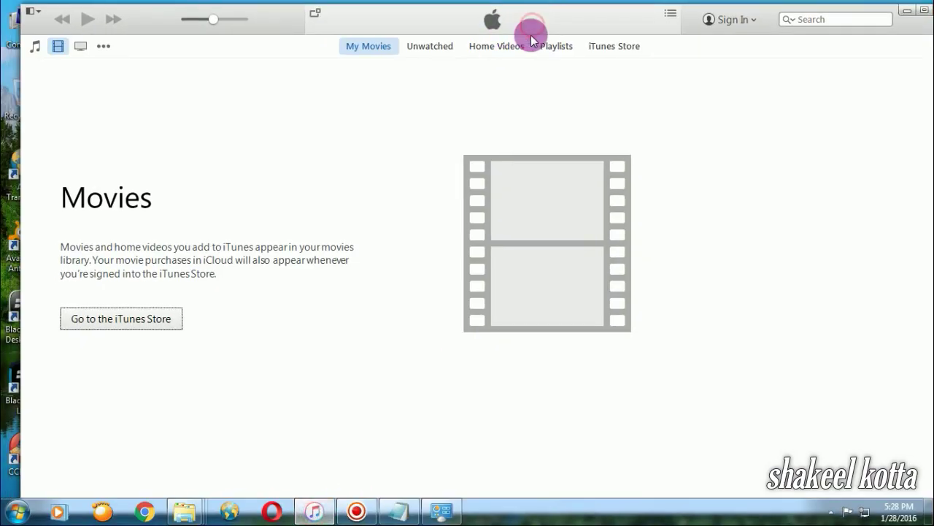
click(31, 16)
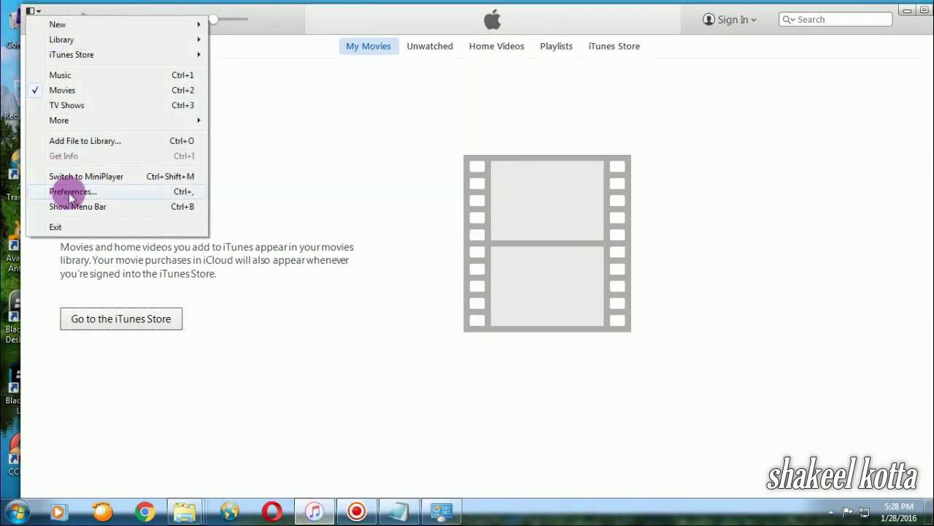
click(58, 190)
drag(389, 66, 341, 65)
click(457, 91)
click(493, 91)
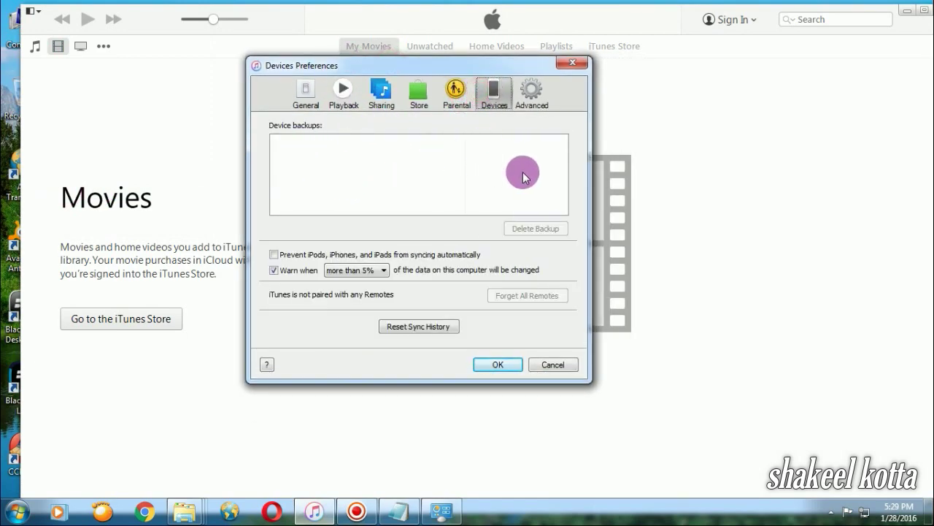
click(497, 363)
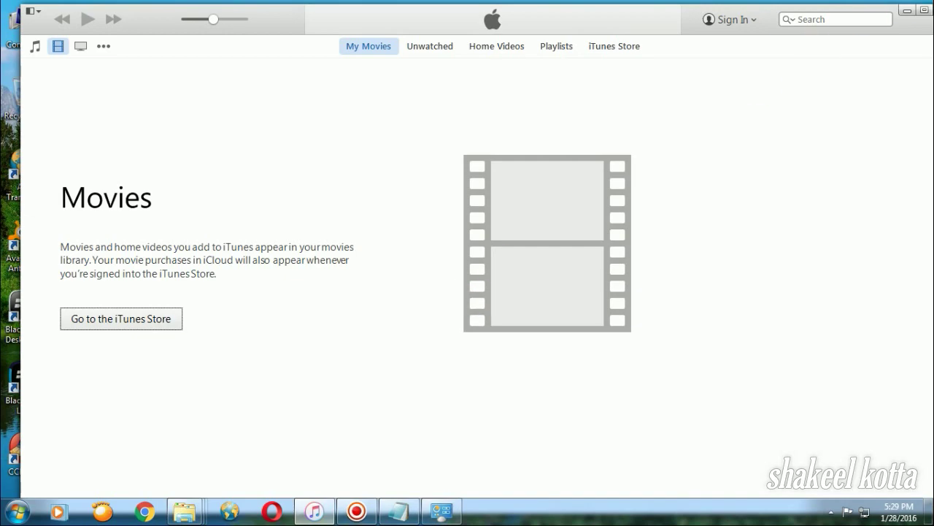